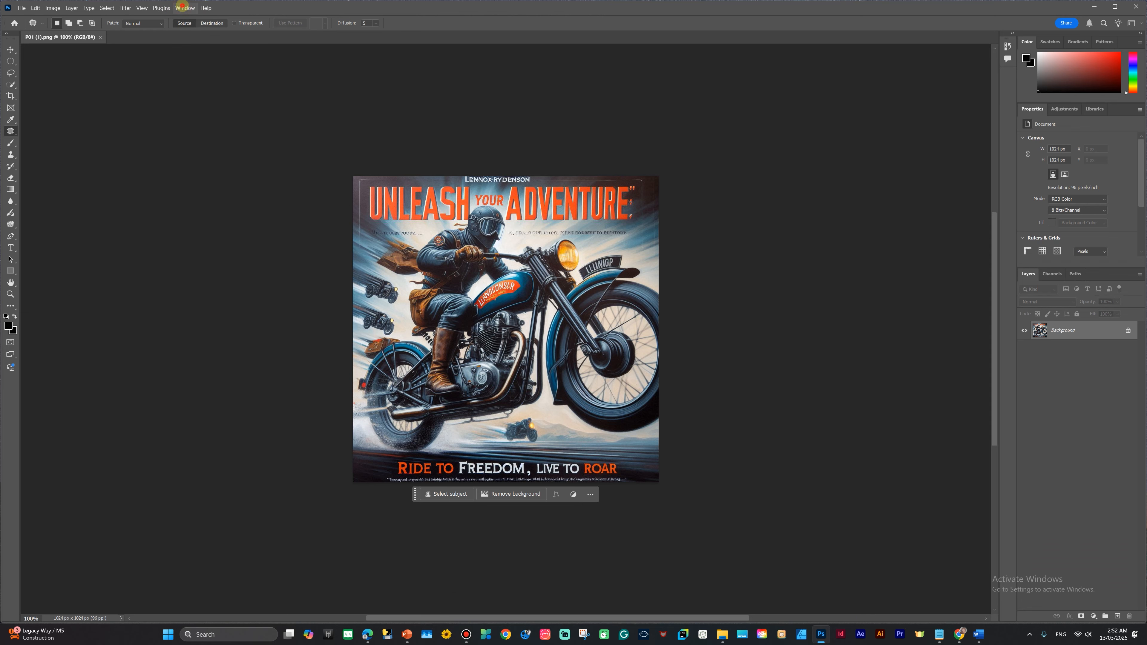
# Step: Reset the Essentials workspace to its default layout
pyautogui.click(185, 8)
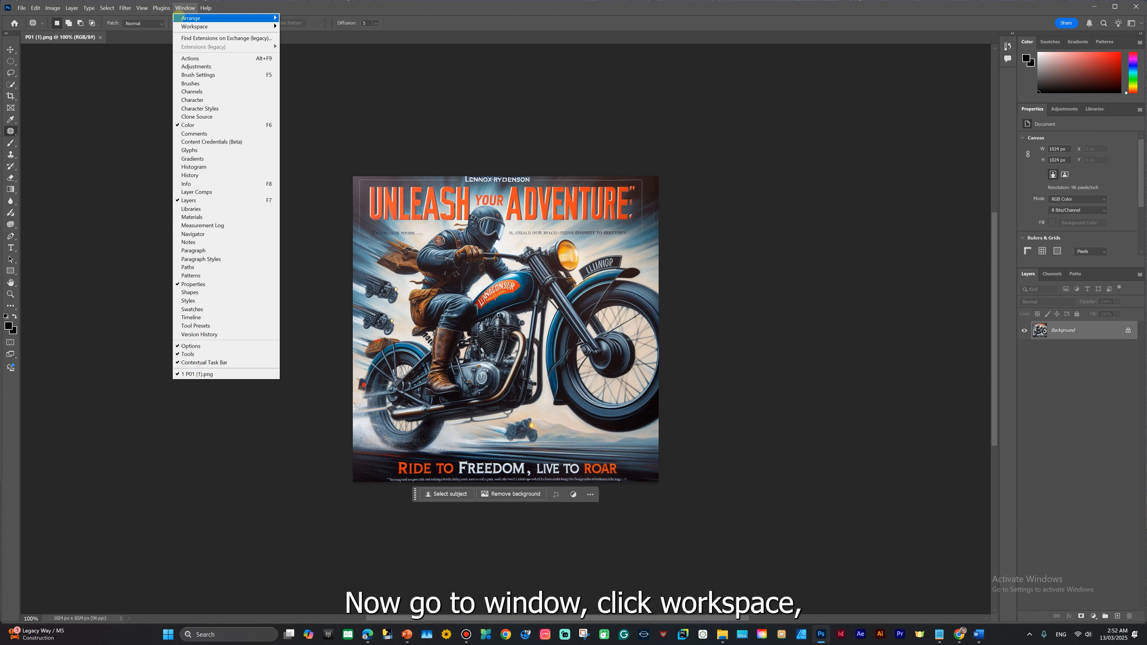
pyautogui.click(201, 26)
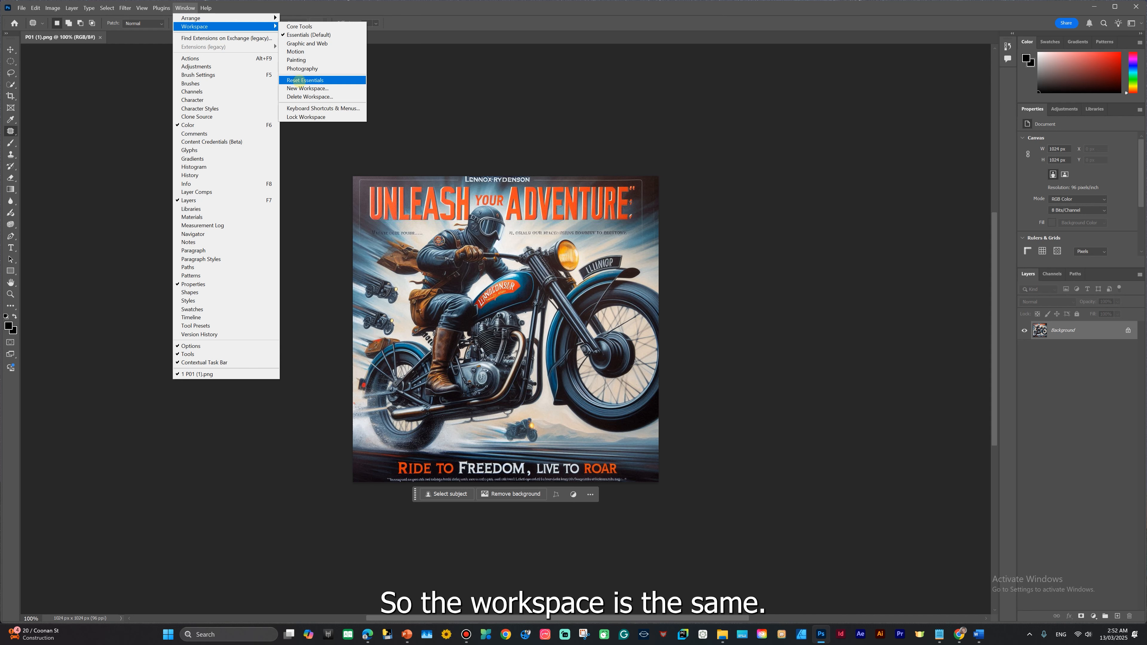
pyautogui.click(300, 80)
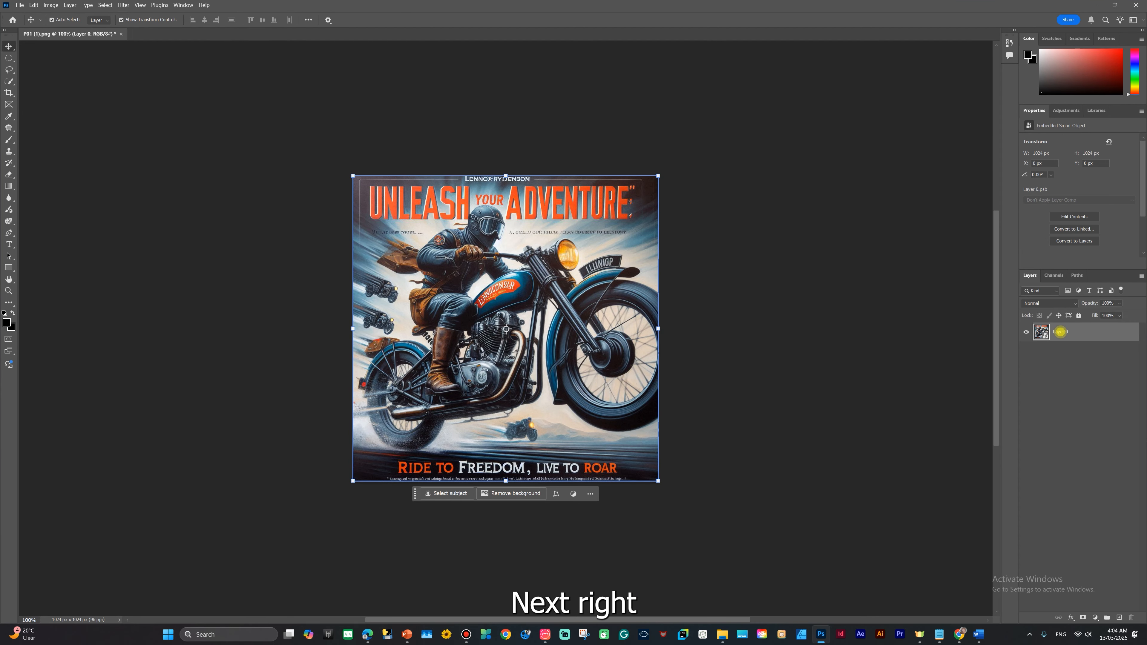
# Step: Convert the motorcycle poster layer to a smart object and open it full screen in the Camera Raw Filter
pyautogui.rightClick(1061, 332)
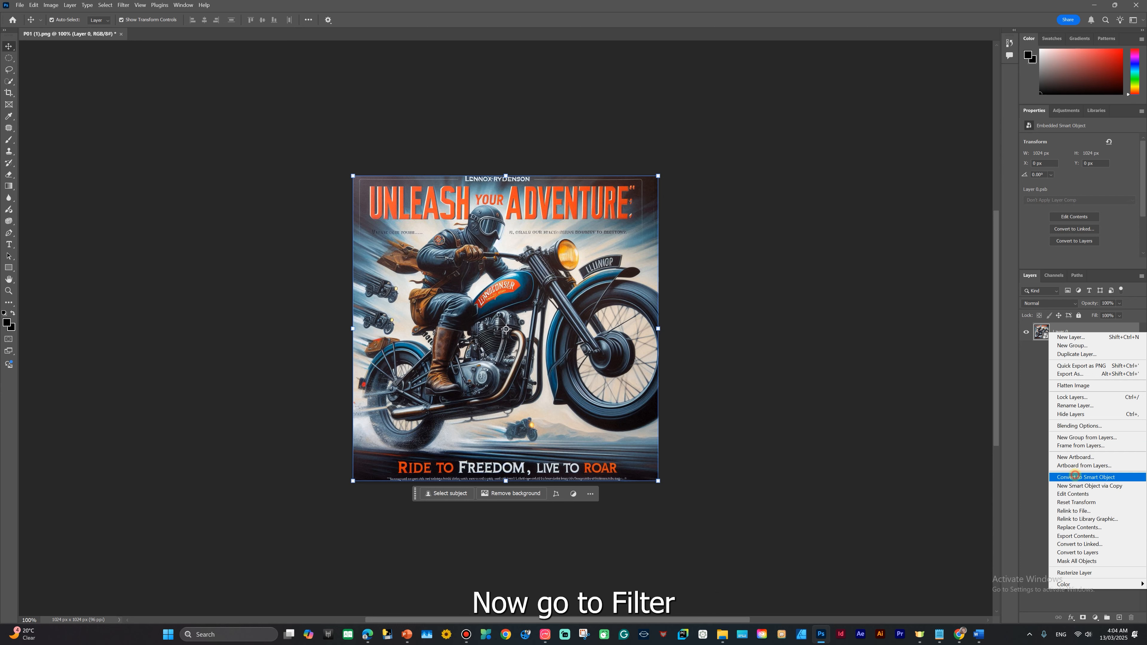
pyautogui.click(1085, 477)
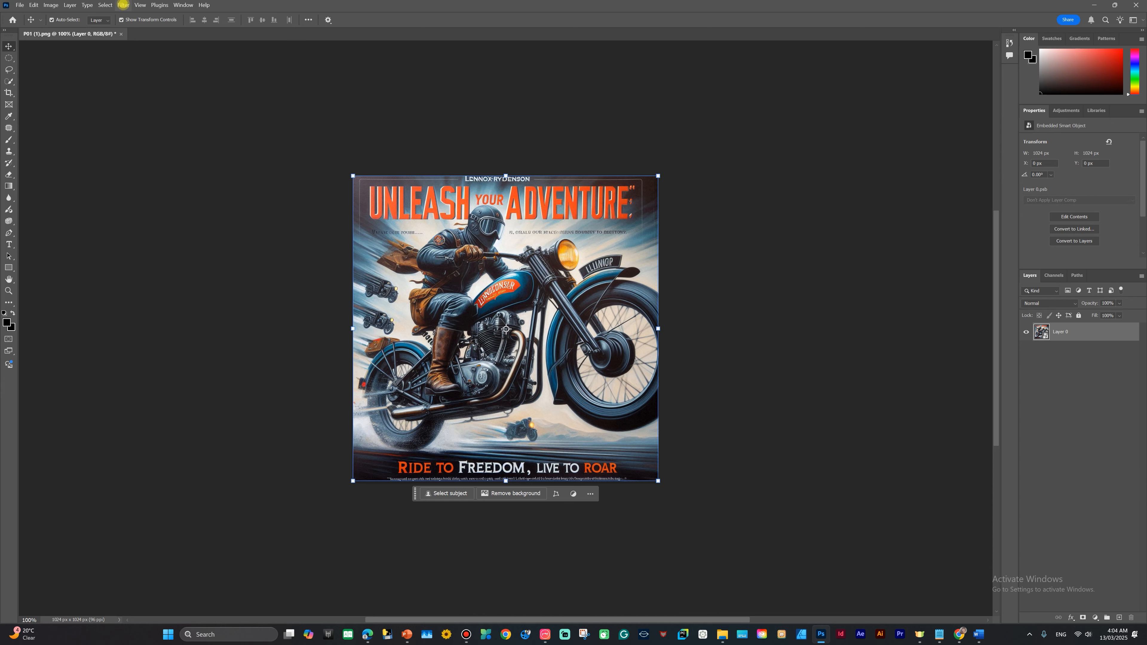
pyautogui.click(123, 5)
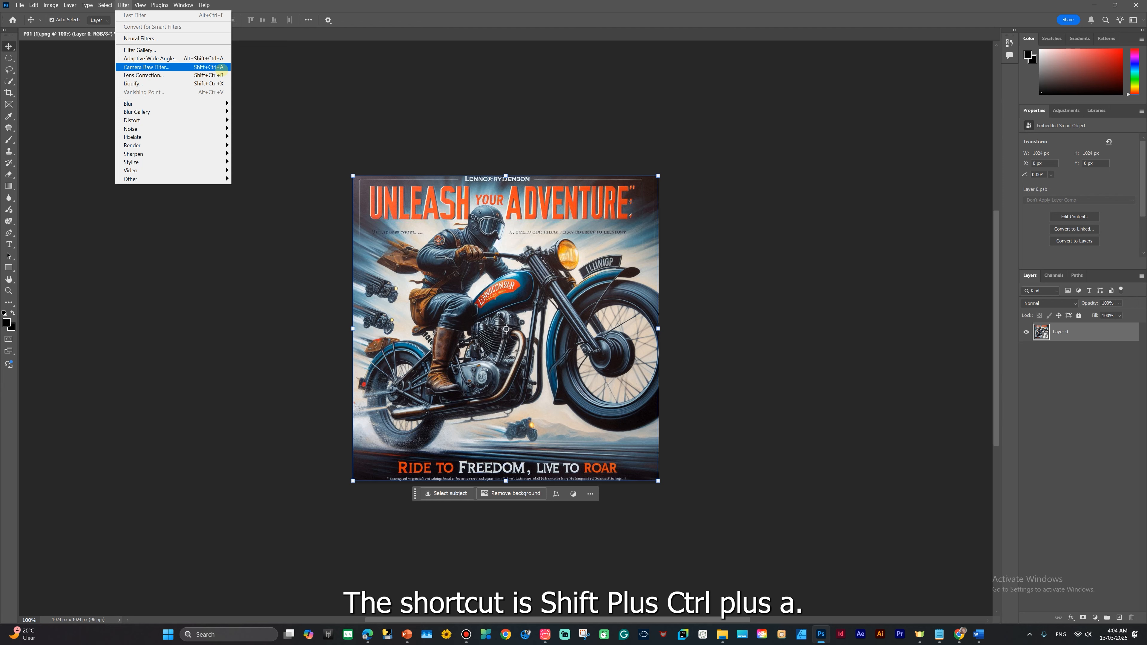
pyautogui.click(220, 67)
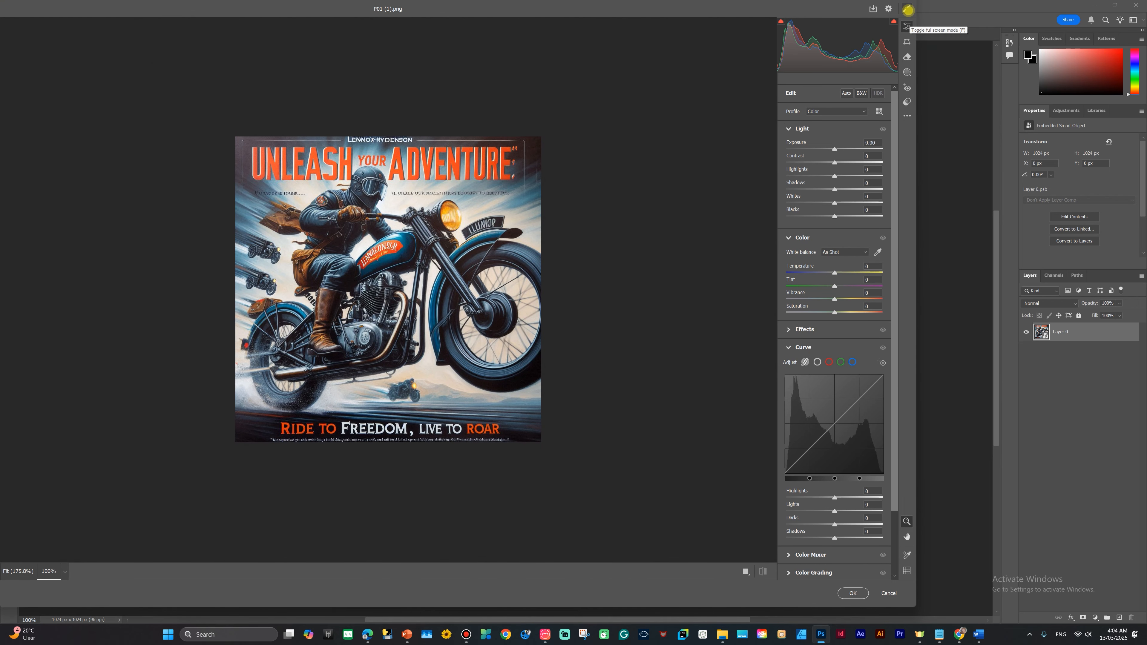
pyautogui.click(907, 9)
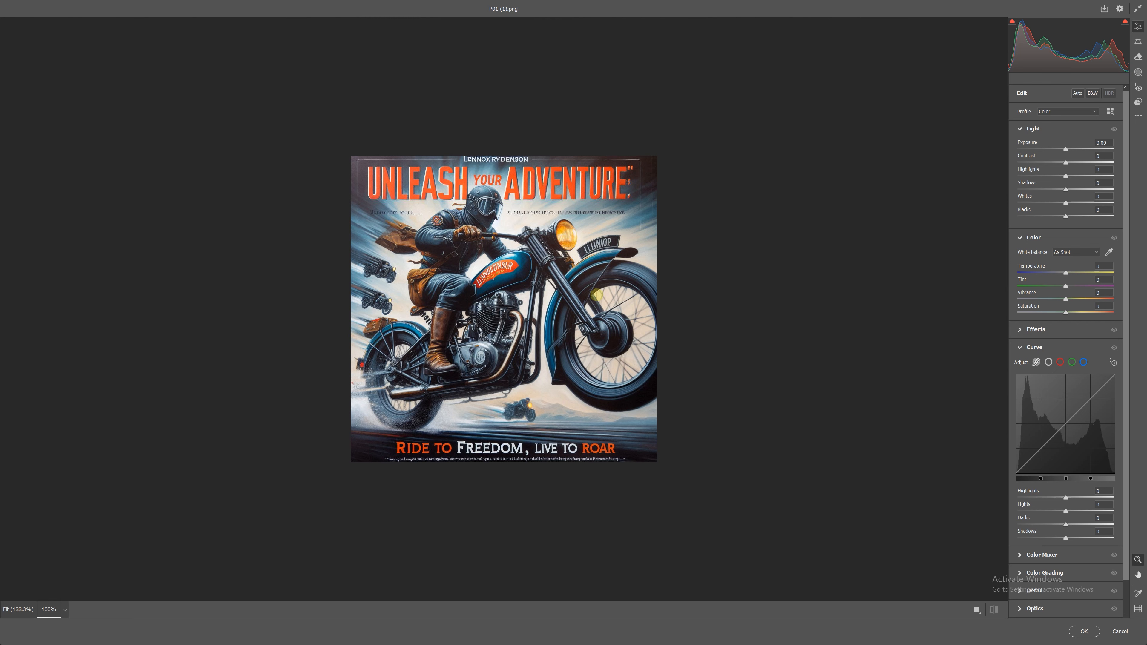
# Step: Try out the poster's exposure and set it to +0.15
pyautogui.scroll(2, 532, 238)
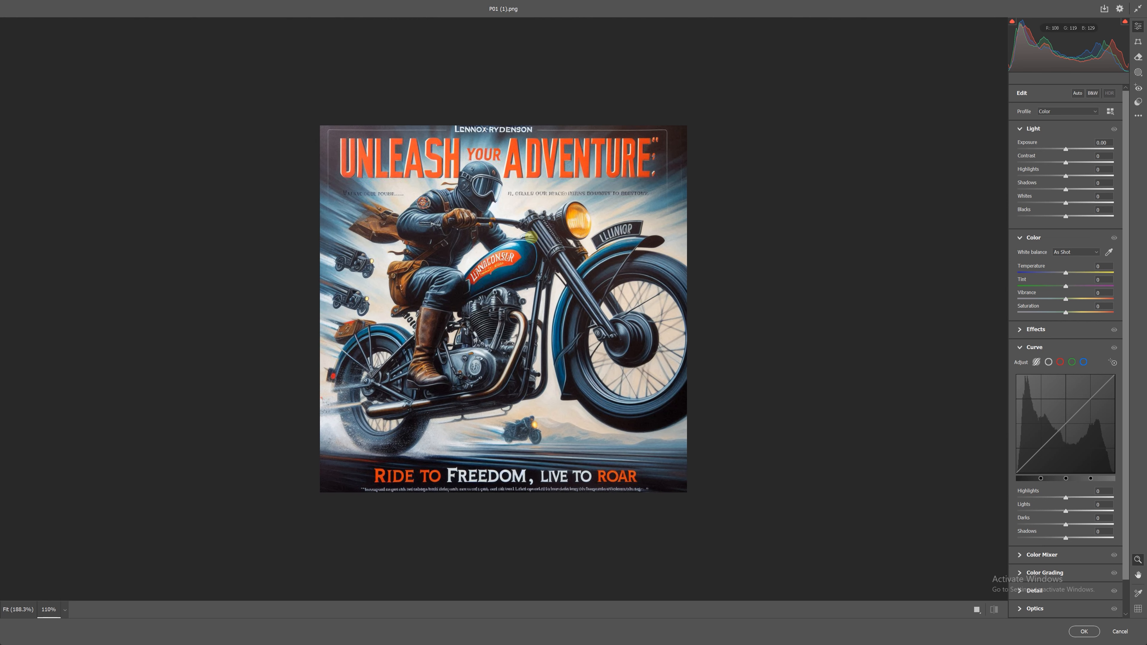
pyautogui.scroll(1, 527, 252)
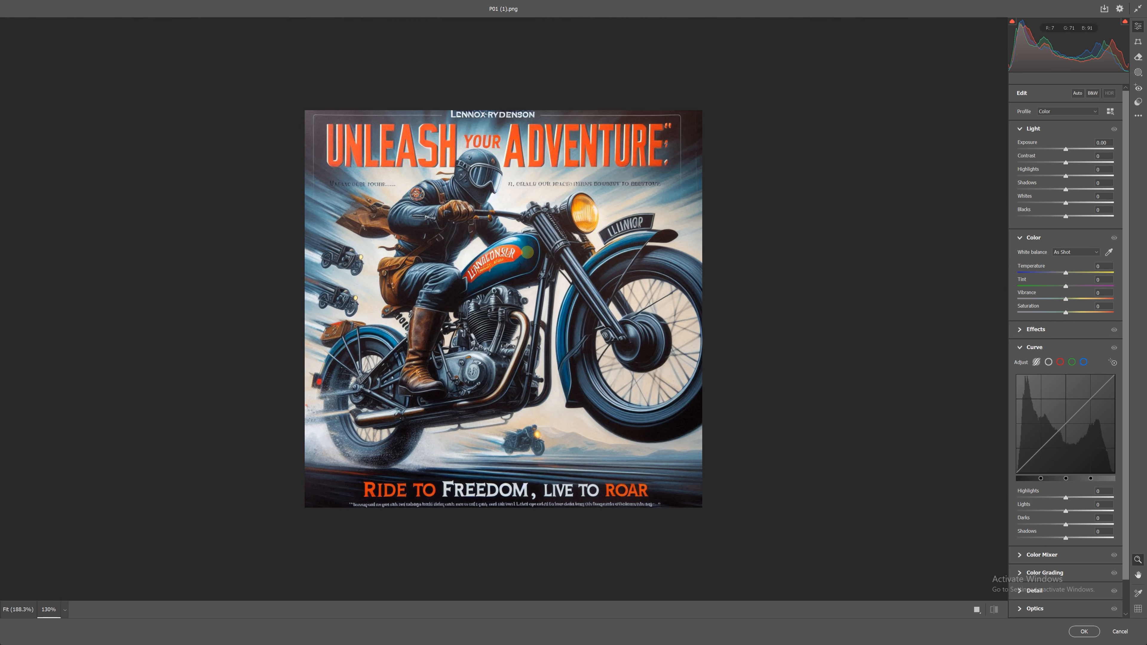
pyautogui.scroll(1, 528, 252)
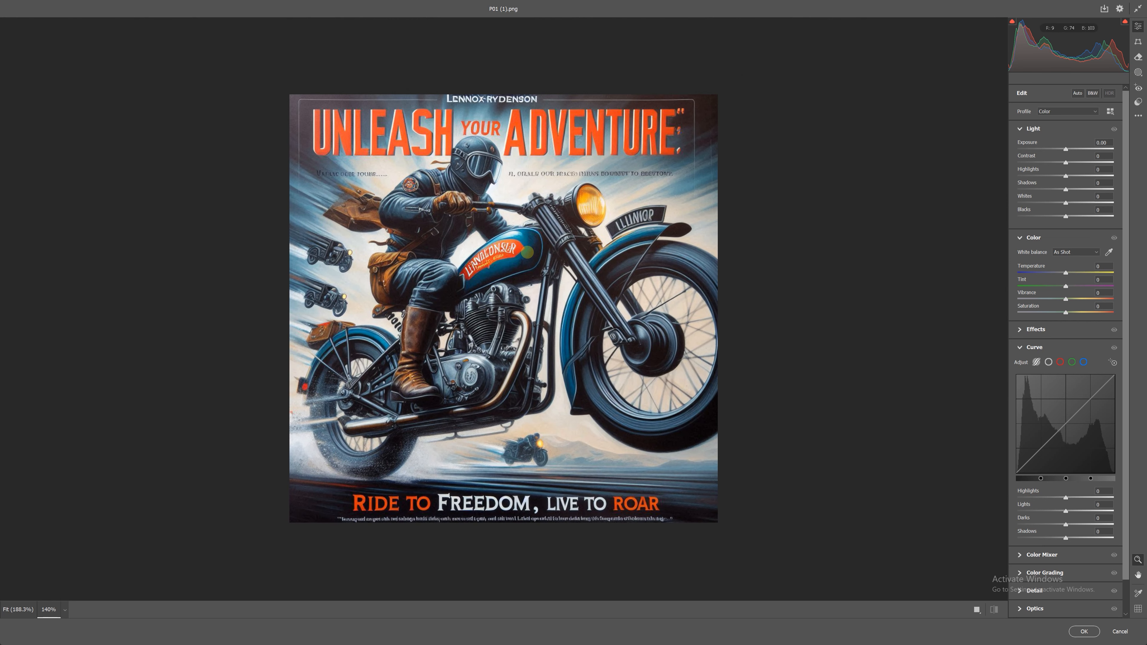
pyautogui.scroll(1, 527, 252)
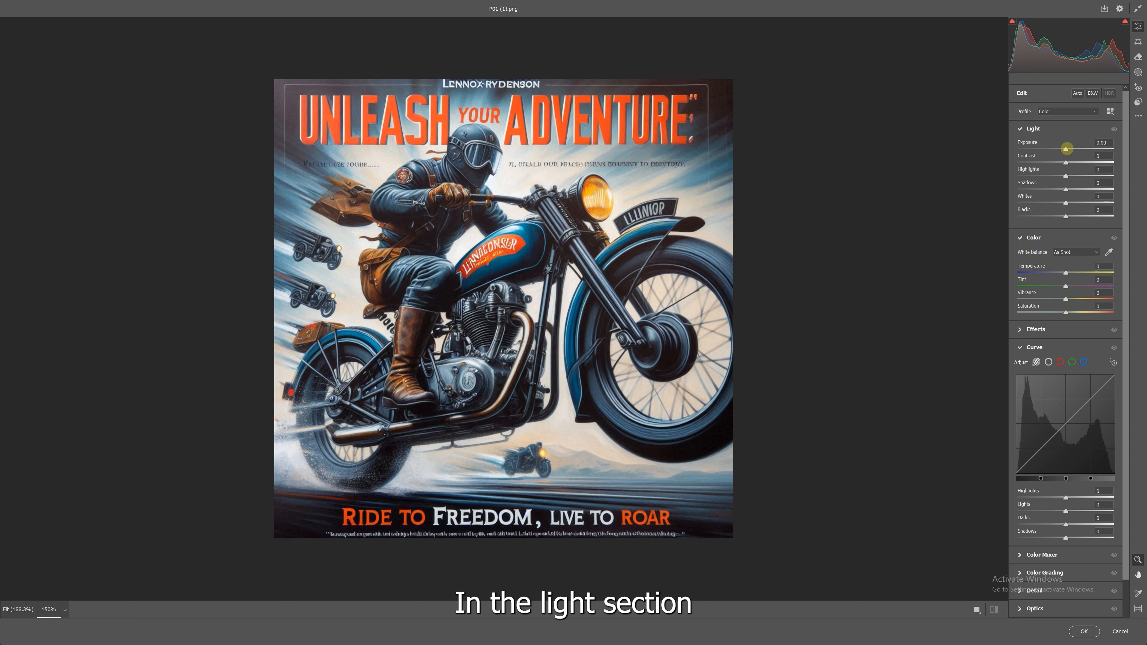
pyautogui.moveTo(1066, 149); pyautogui.dragTo(1070, 149)
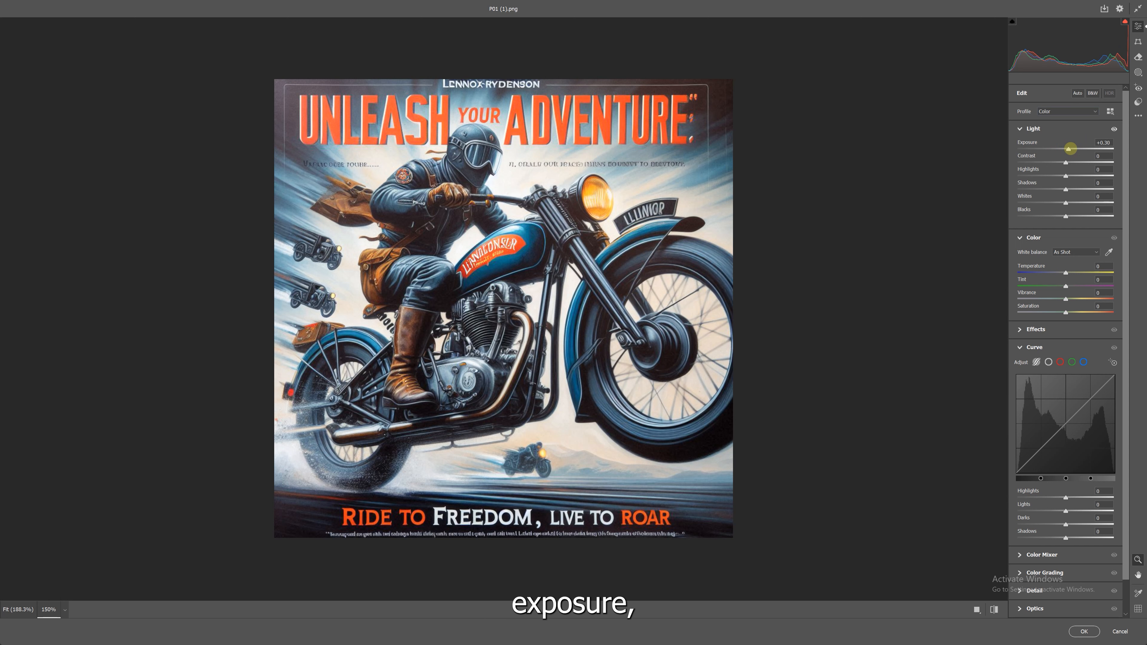
pyautogui.doubleClick(1070, 149)
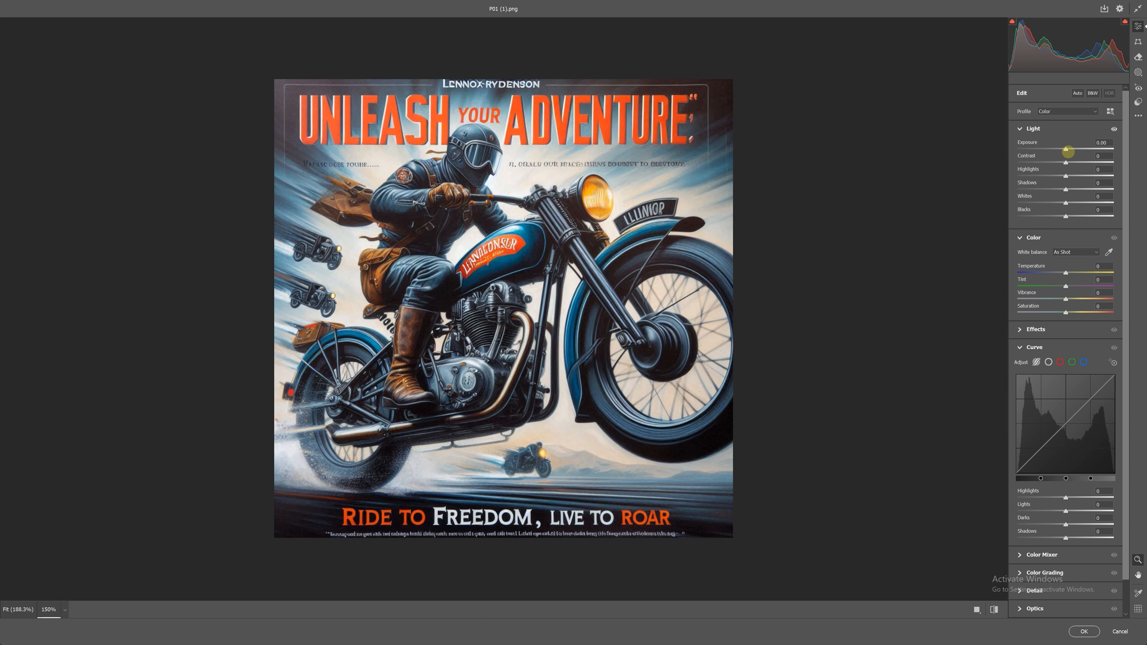
pyautogui.moveTo(1067, 152); pyautogui.dragTo(1071, 154)
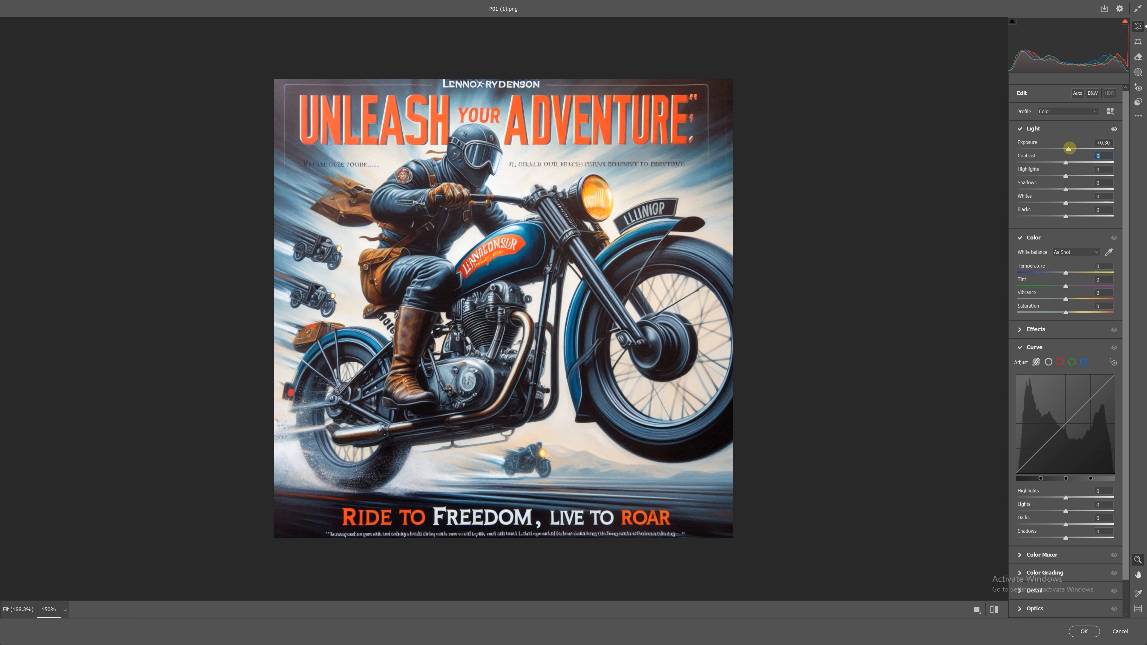
pyautogui.moveTo(1070, 148); pyautogui.dragTo(1069, 149)
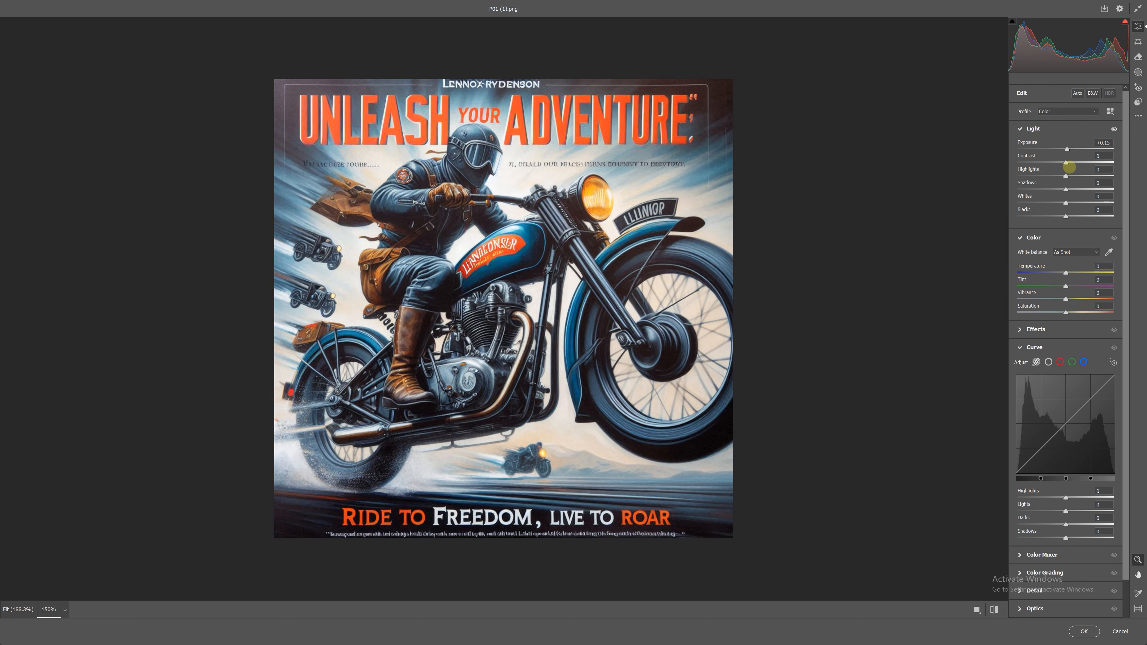
# Step: Set the poster's contrast to -3, highlights to -6 and whites to -10, keeping shadows at 0
pyautogui.moveTo(1066, 162); pyautogui.dragTo(1065, 162)
pyautogui.moveTo(1066, 177); pyautogui.dragTo(1062, 186)
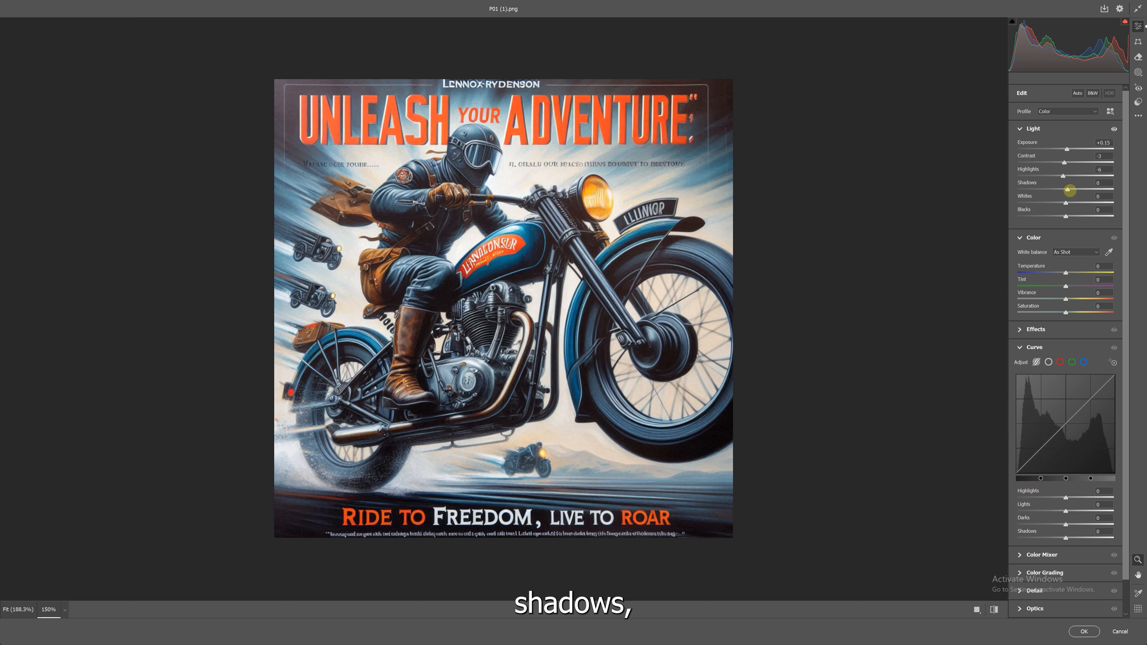
pyautogui.moveTo(1068, 190); pyautogui.dragTo(1063, 193)
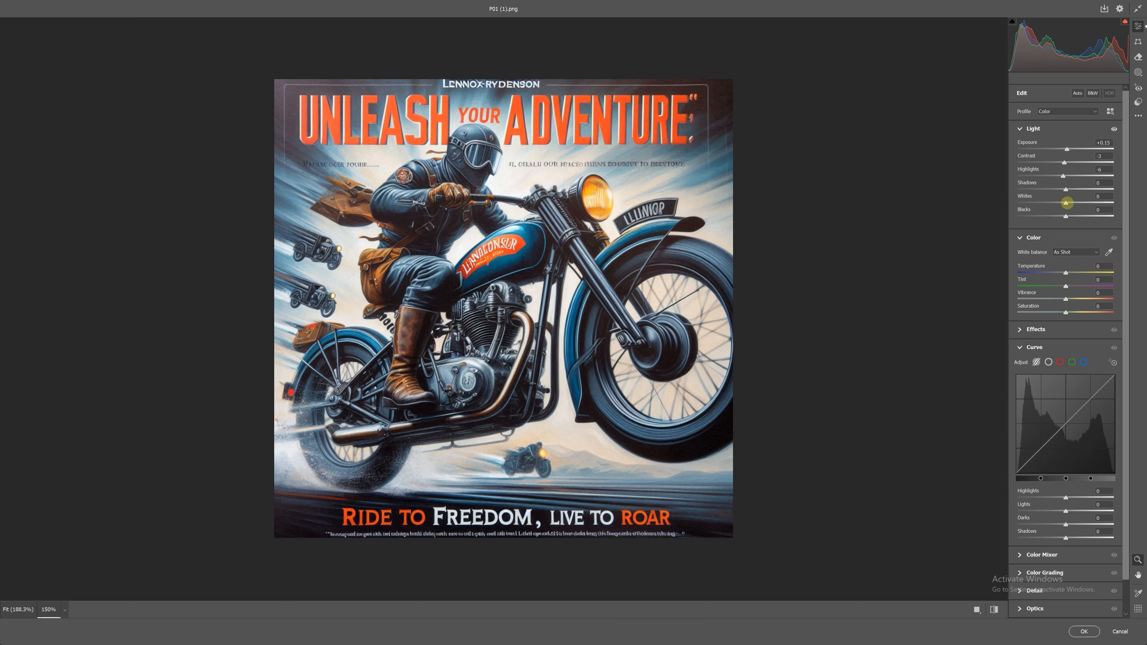
pyautogui.moveTo(1065, 203)
pyautogui.mouseDown()
pyautogui.moveTo(1082, 205)
pyautogui.moveTo(1061, 205)
pyautogui.mouseUp()
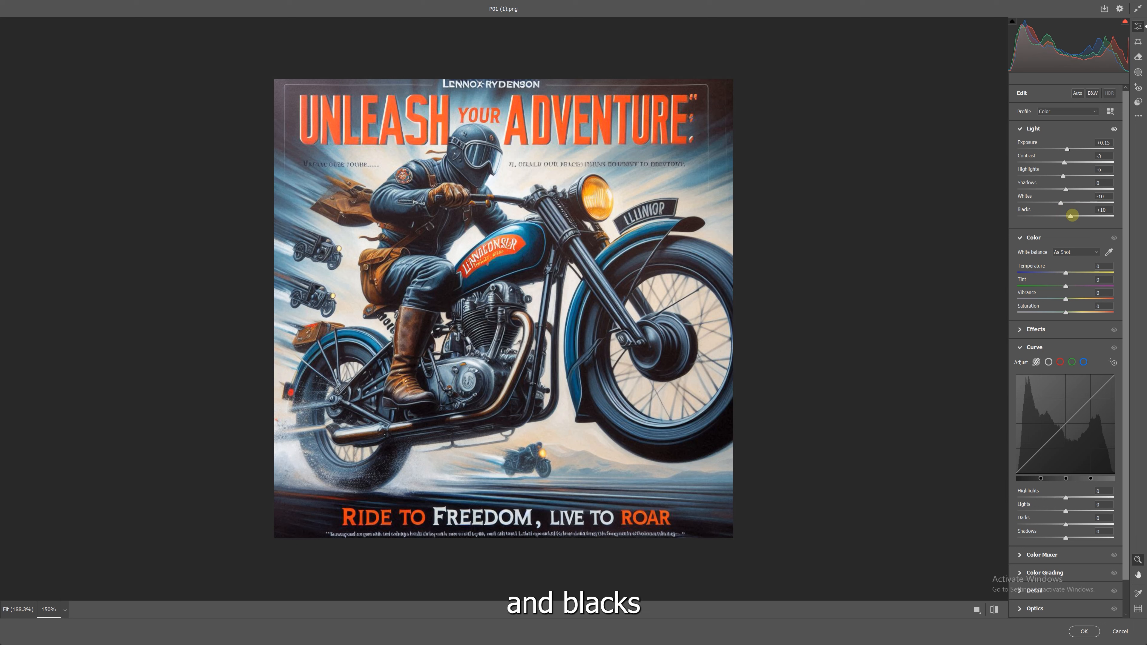
# Step: Try a darker blacks setting, reset it, and set the poster's blacks to -43
pyautogui.moveTo(1067, 216); pyautogui.dragTo(1039, 220)
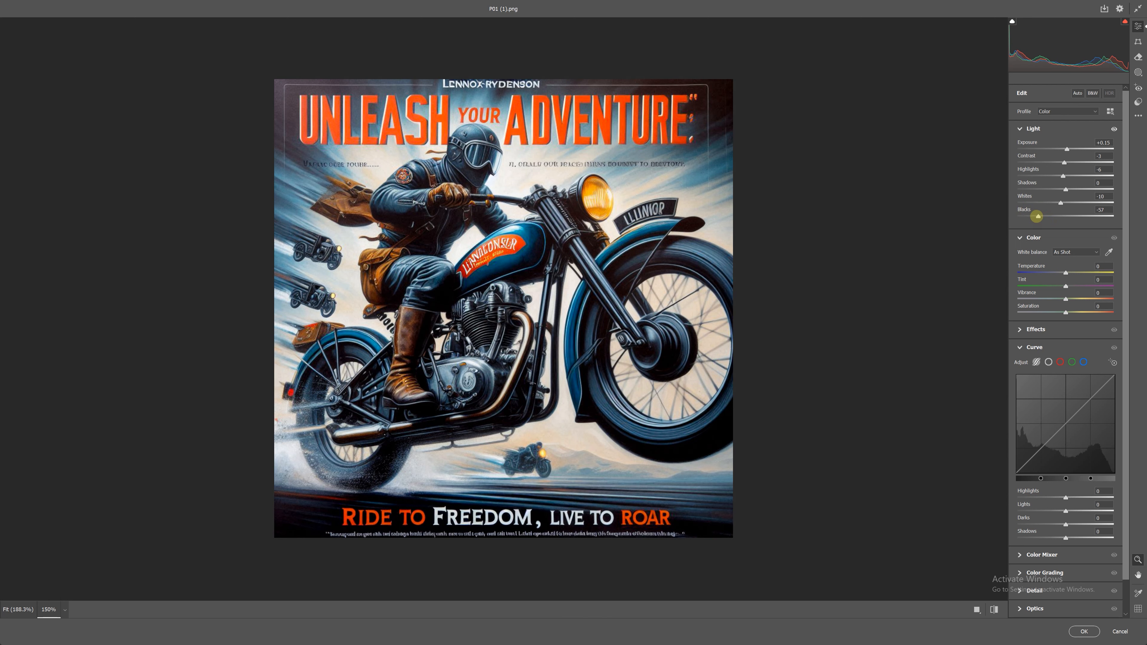
pyautogui.doubleClick(1037, 217)
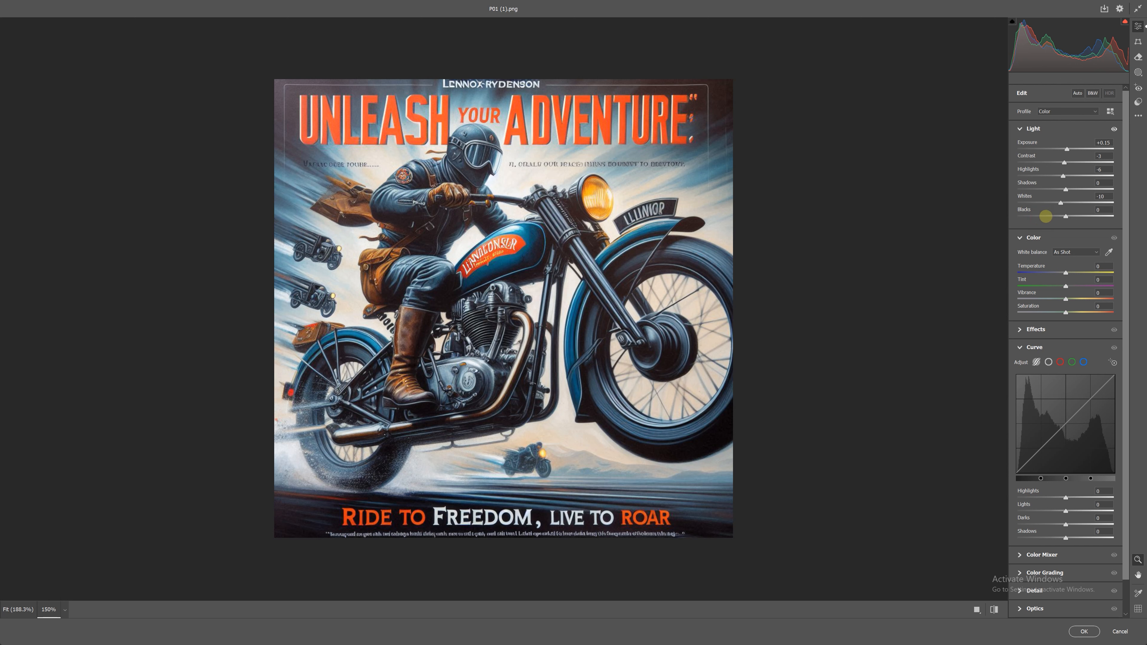
pyautogui.moveTo(1066, 217); pyautogui.dragTo(1046, 220)
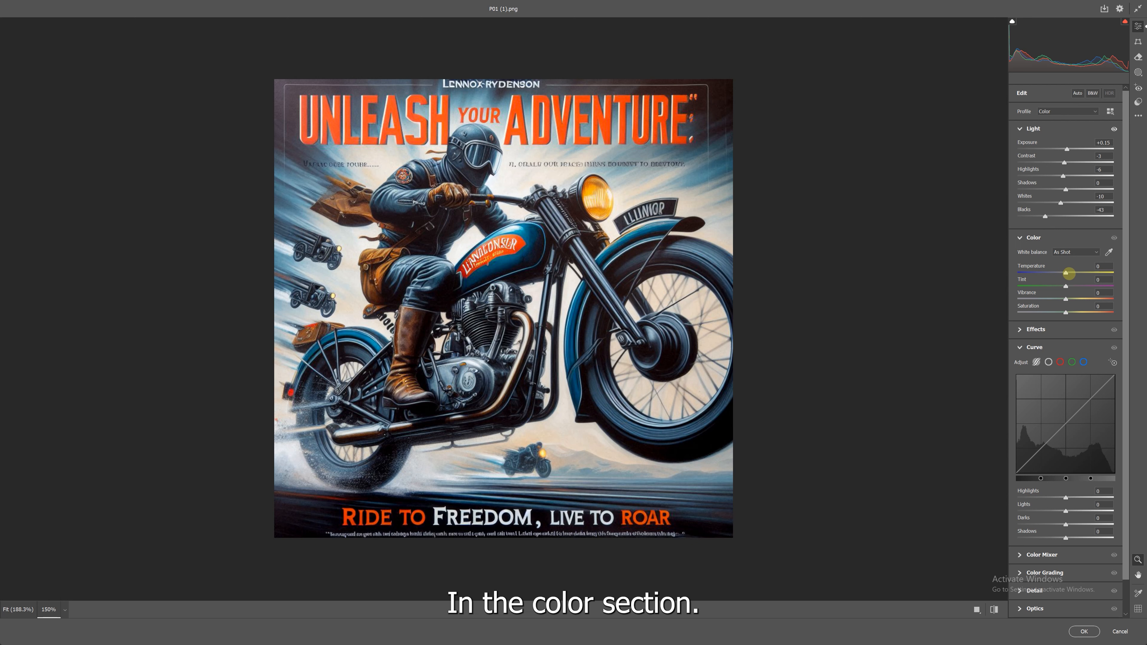
# Step: Set the poster's colour temperature to -5, tint to +7 and vibrance to +18
pyautogui.moveTo(1065, 273); pyautogui.dragTo(1065, 278)
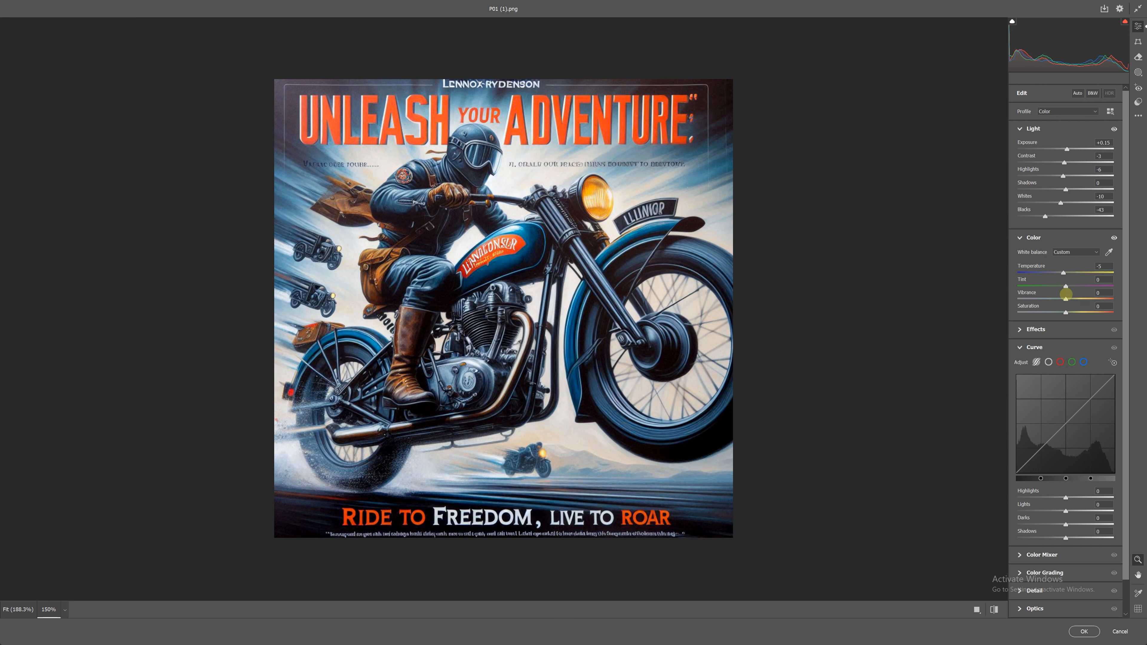
pyautogui.moveTo(1065, 286)
pyautogui.mouseDown()
pyautogui.moveTo(1037, 298)
pyautogui.moveTo(1074, 298)
pyautogui.mouseUp()
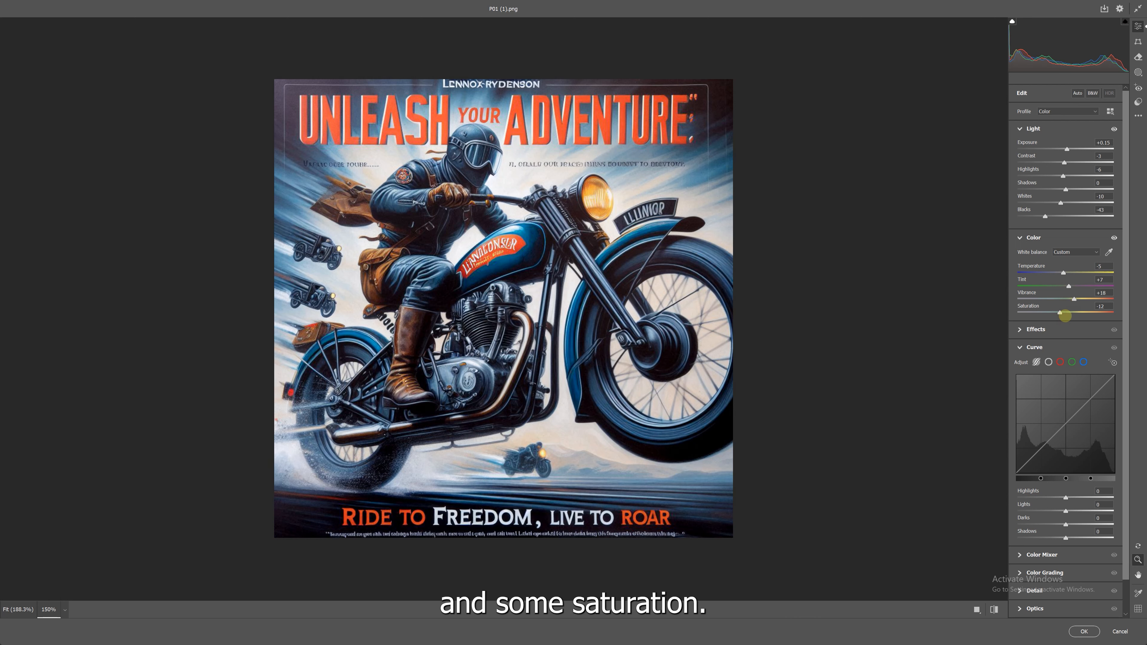
# Step: Examine the available Effects, Curve, Color Mixer and Color Grading adjustments
pyautogui.click(1019, 328)
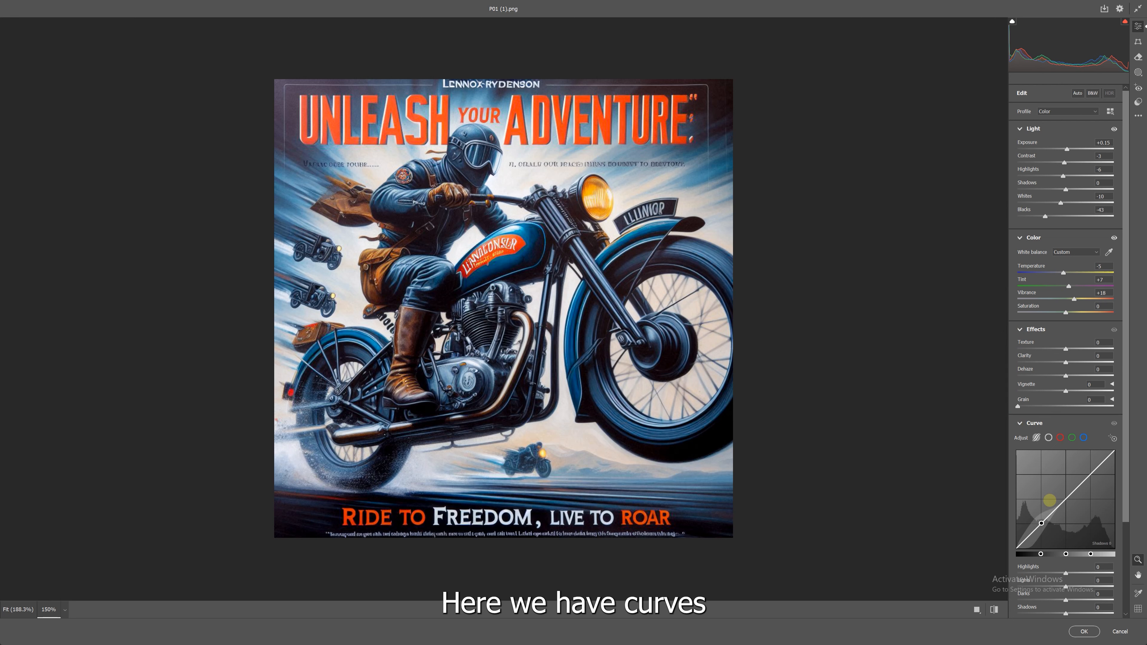
pyautogui.scroll(-3, 1035, 514)
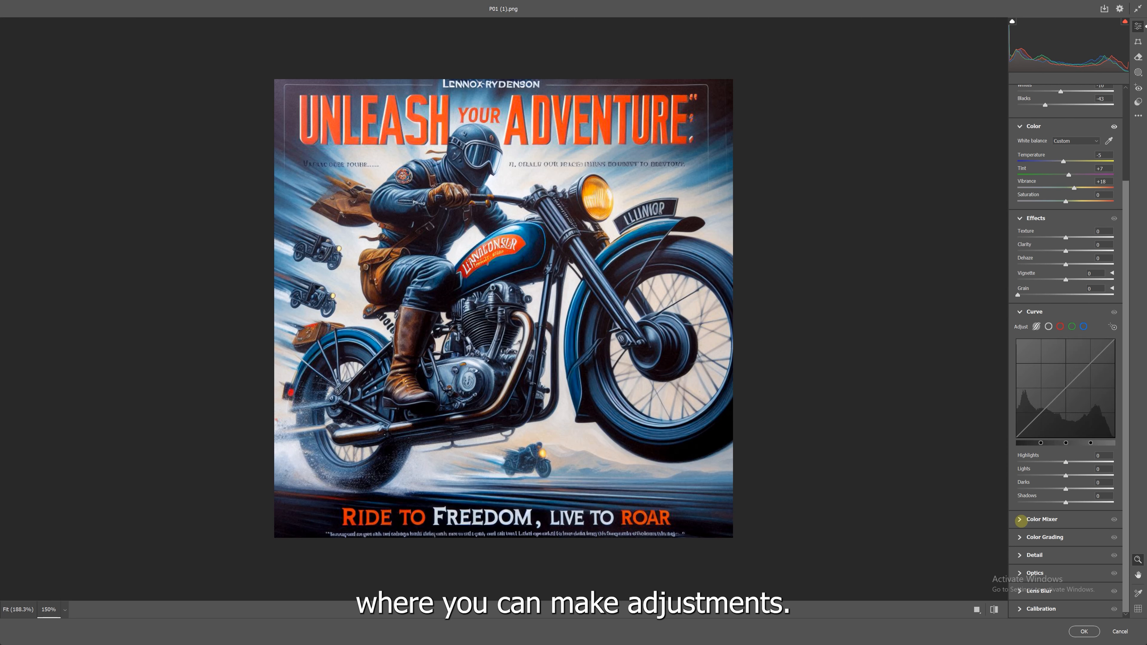
pyautogui.click(1020, 520)
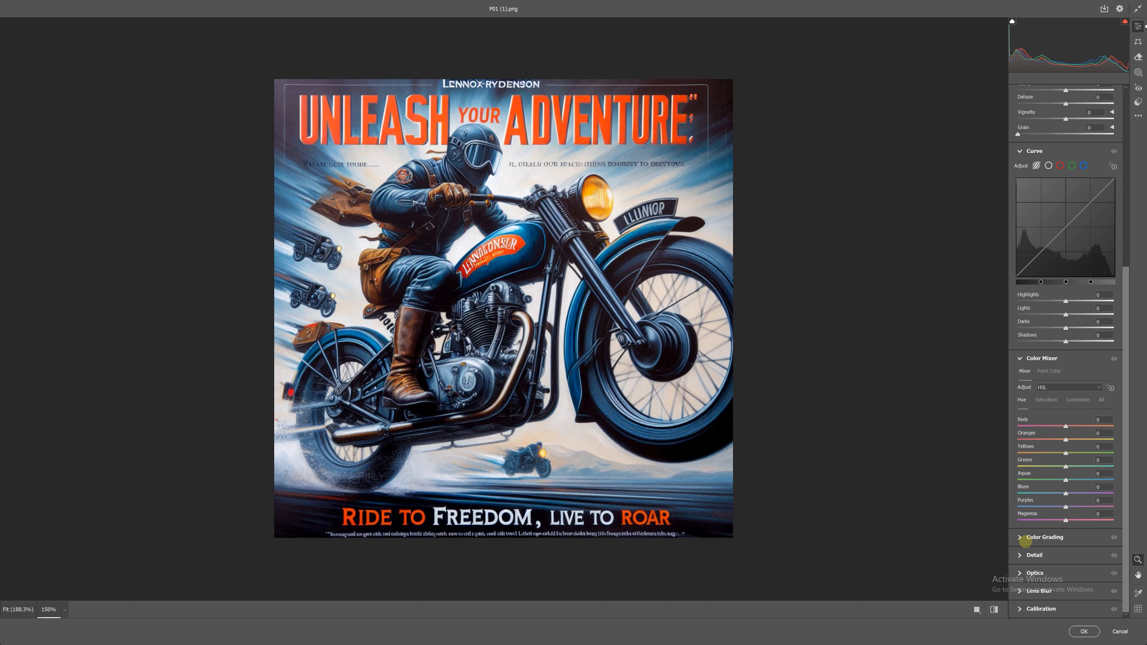
pyautogui.click(1025, 539)
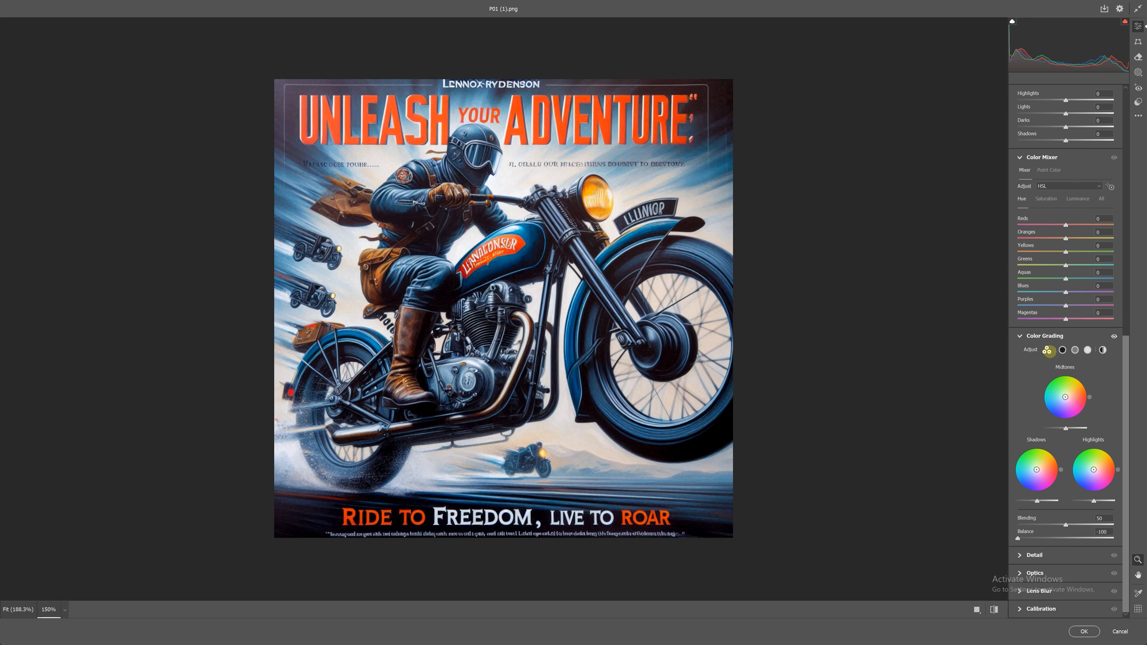
pyautogui.click(1020, 336)
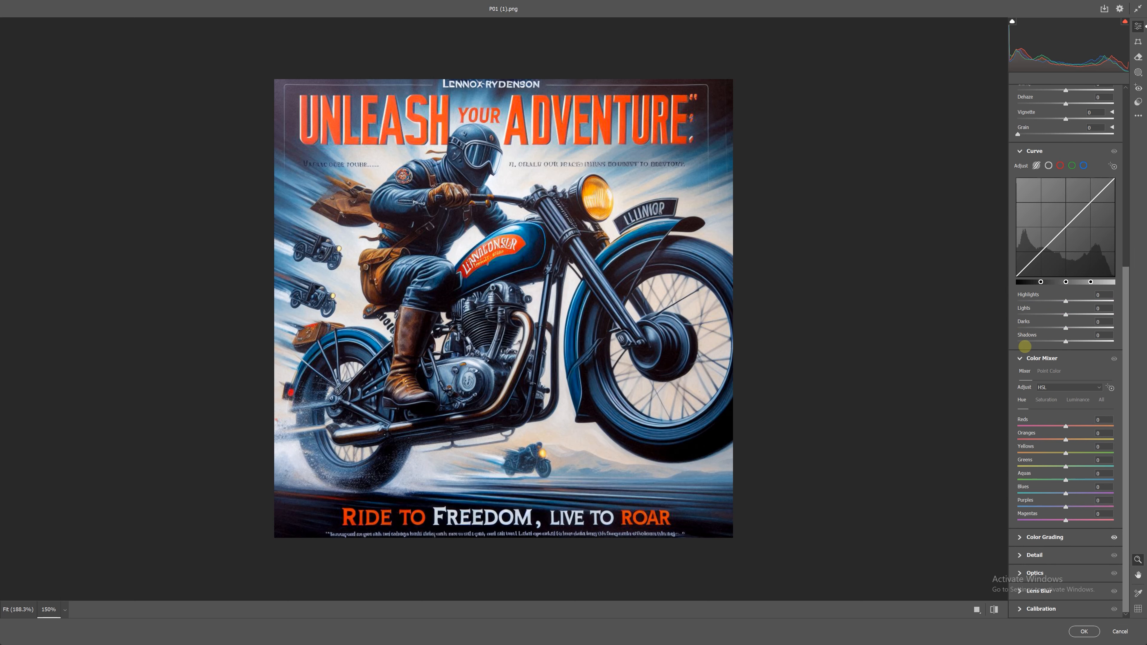